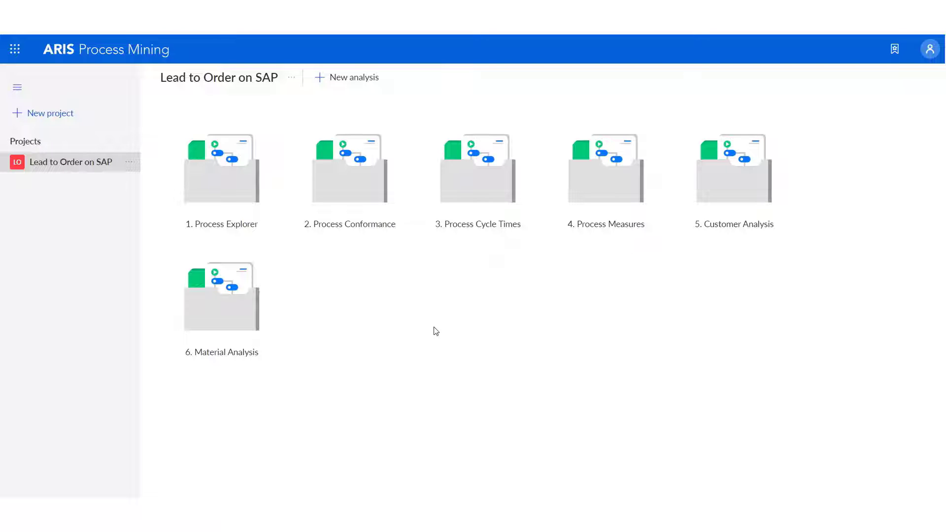
Open the 1. Process Explorer analysis and display 100% of the activities in its process explorer view.
left_click(211, 189)
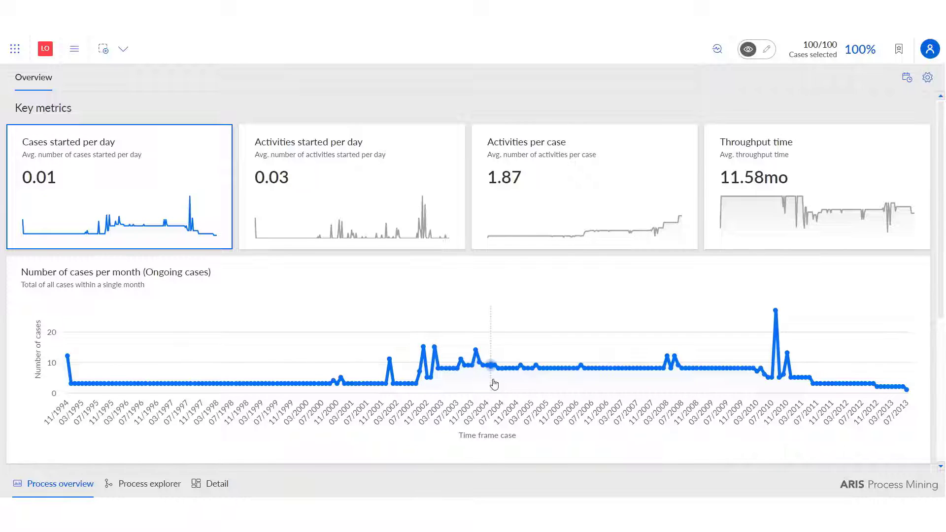
mouse_move(475, 361)
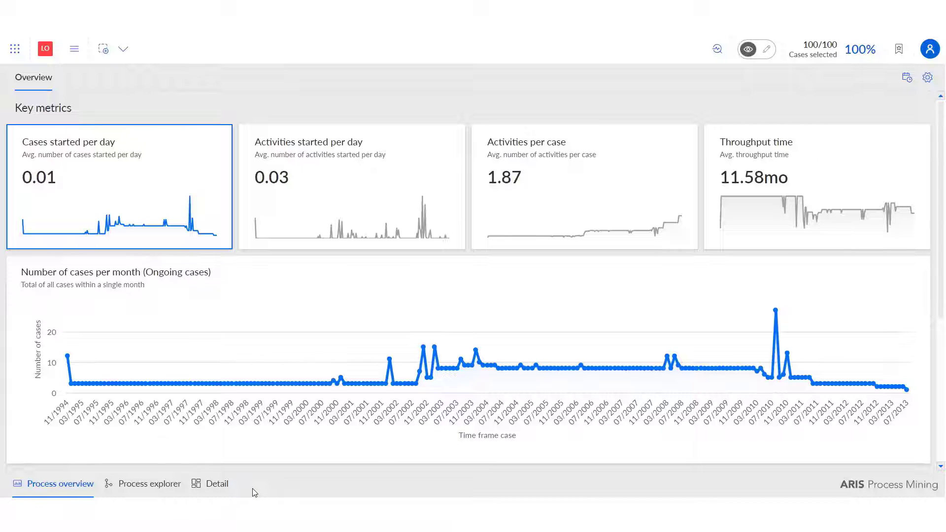
left_click(137, 492)
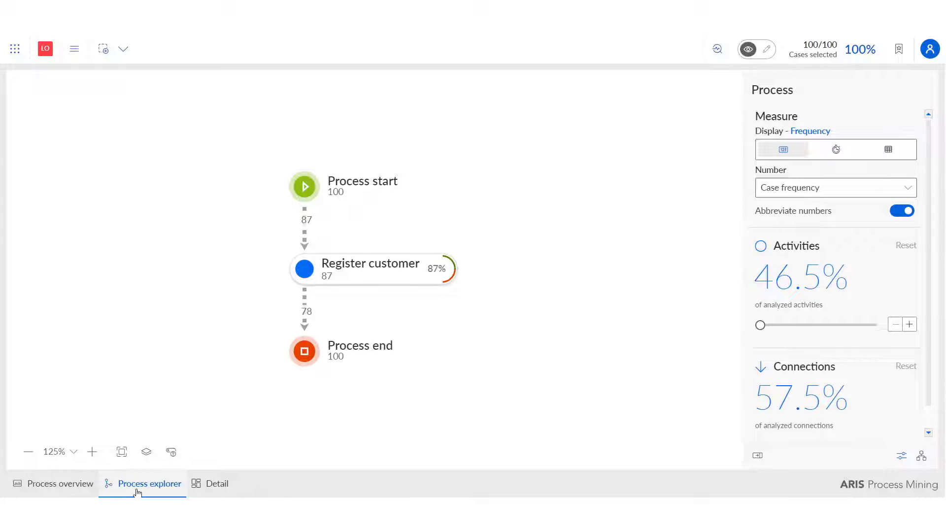
mouse_move(761, 328)
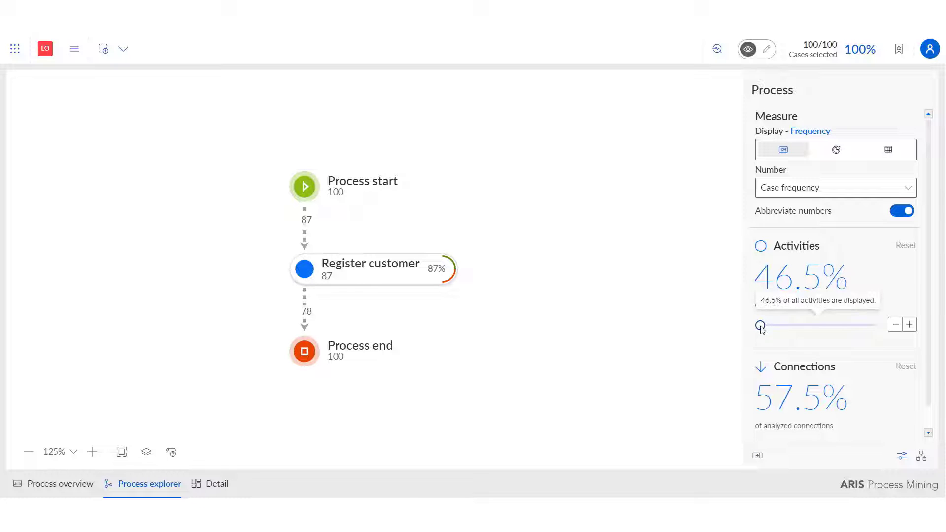
left_click_drag(761, 326, 876, 325)
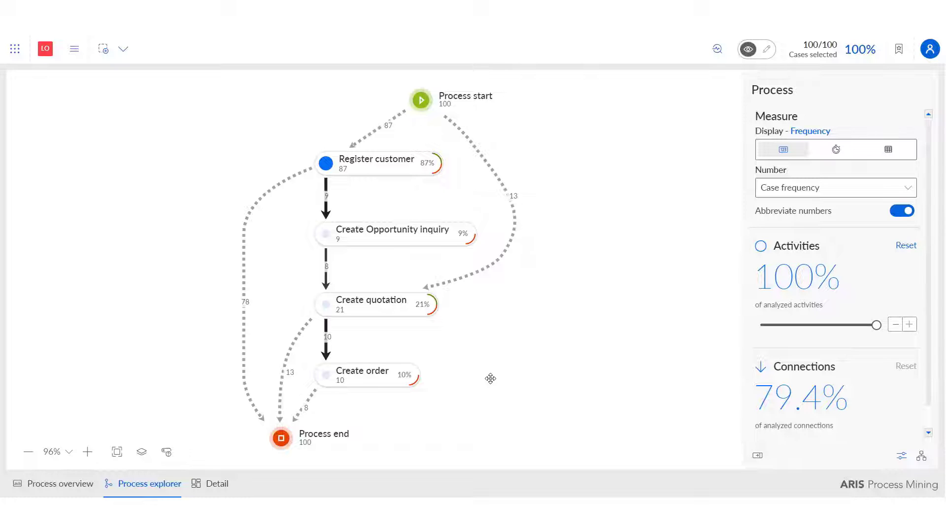
Show the process variants sorted by least common variant and open the option for transferring them to the ARIS repository.
left_click(922, 458)
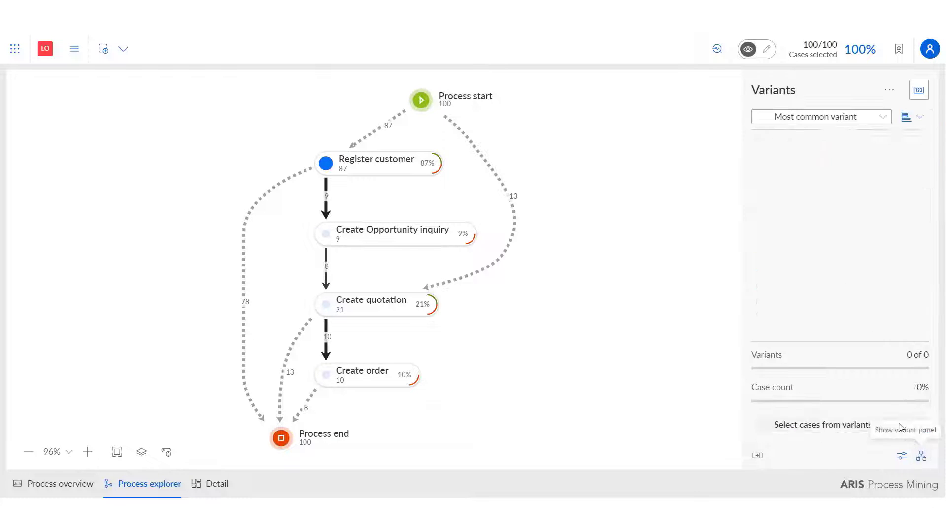
left_click(882, 117)
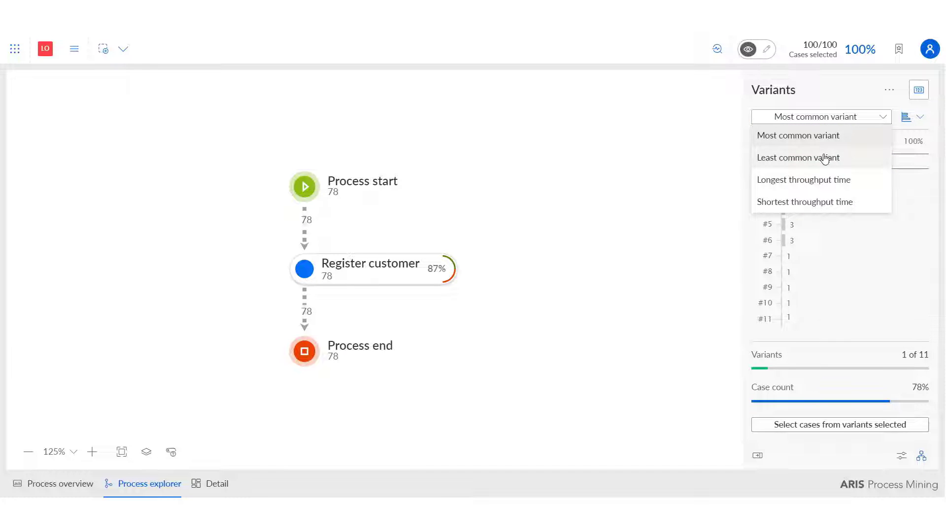
left_click(825, 158)
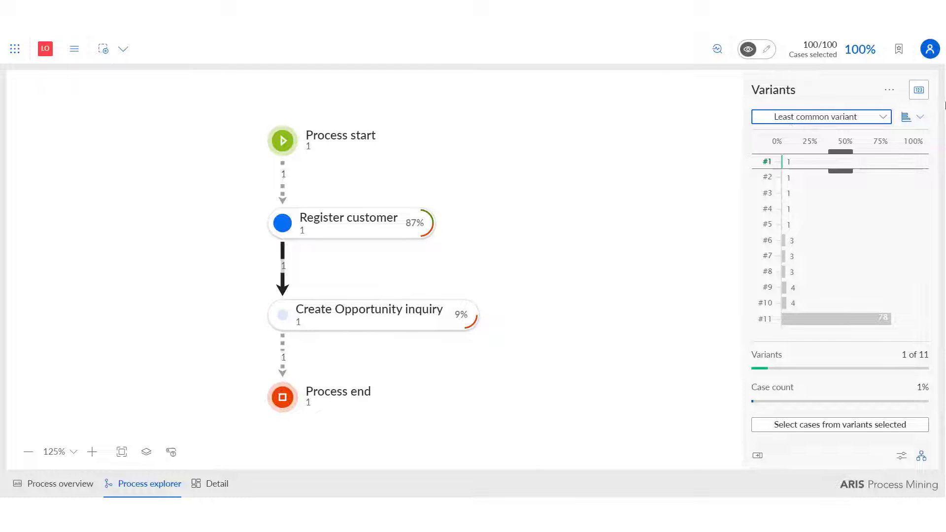
left_click(891, 91)
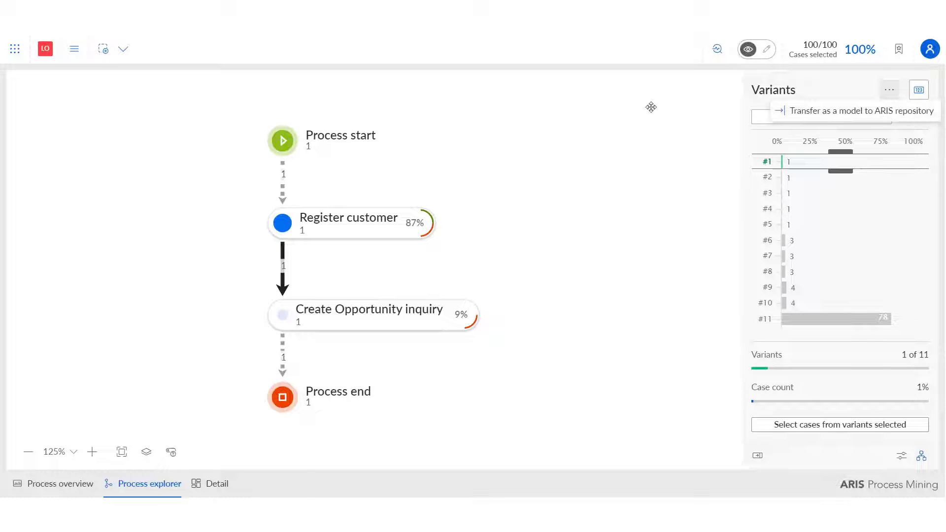
Open the 2. Process Conformance analysis and apply a case conformance filter for non-conformant cases.
left_click(45, 48)
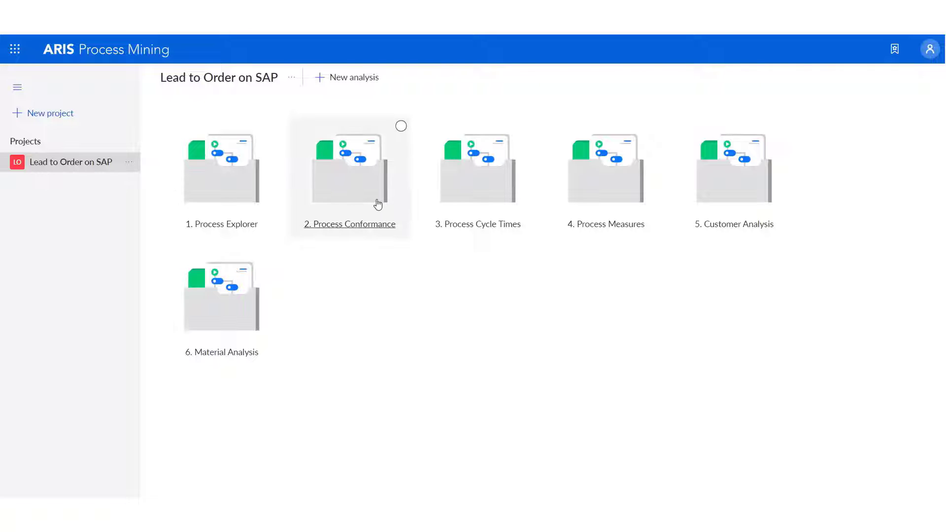
left_click(377, 203)
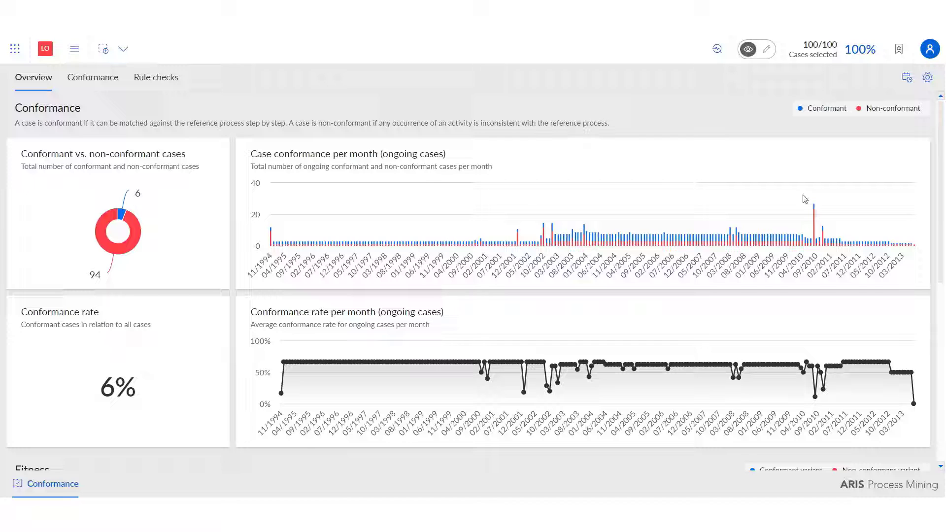
left_click(134, 257)
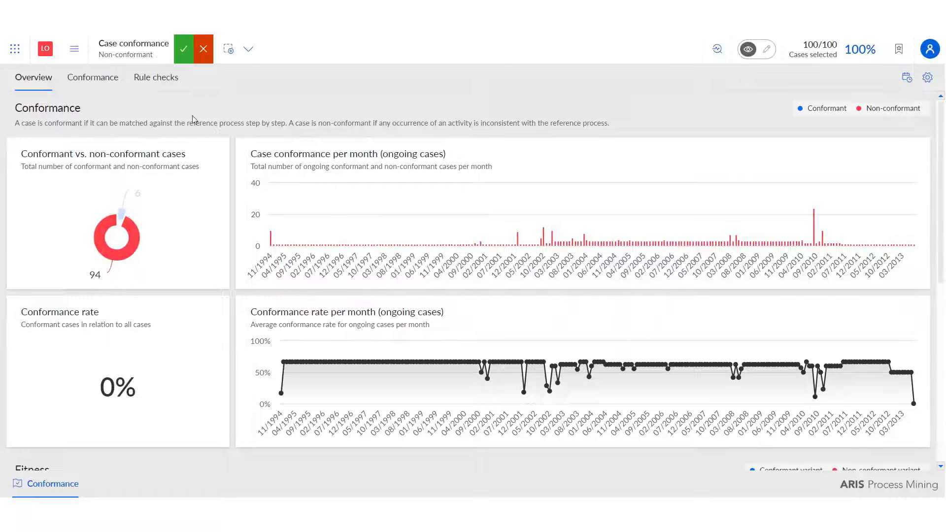
left_click(185, 51)
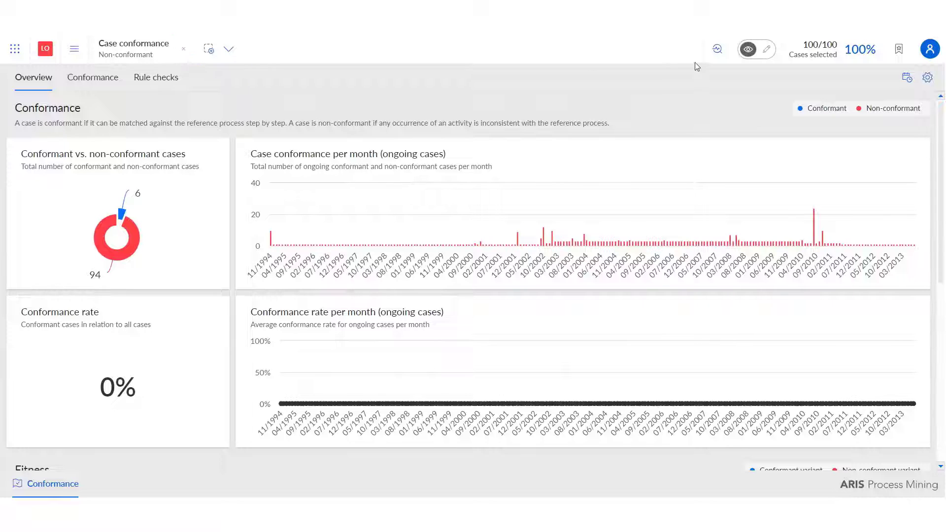
Open the conformance issues view and try to choose the Invalid end activity issue type as the symptom's point of interest.
left_click(724, 49)
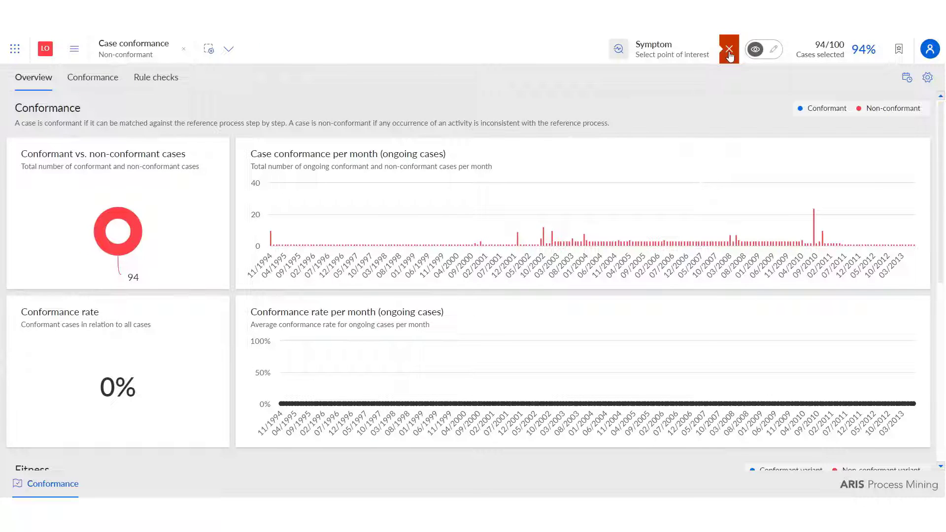
left_click(94, 79)
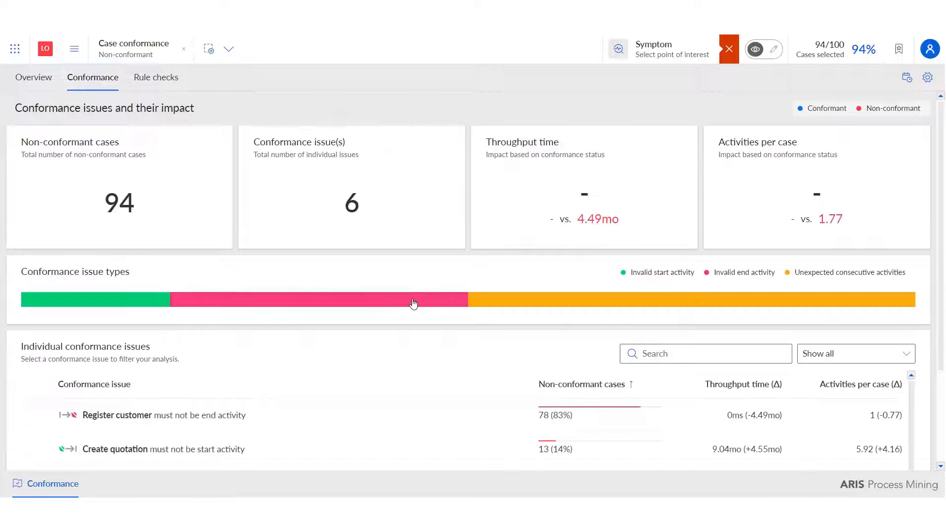
left_click(414, 302)
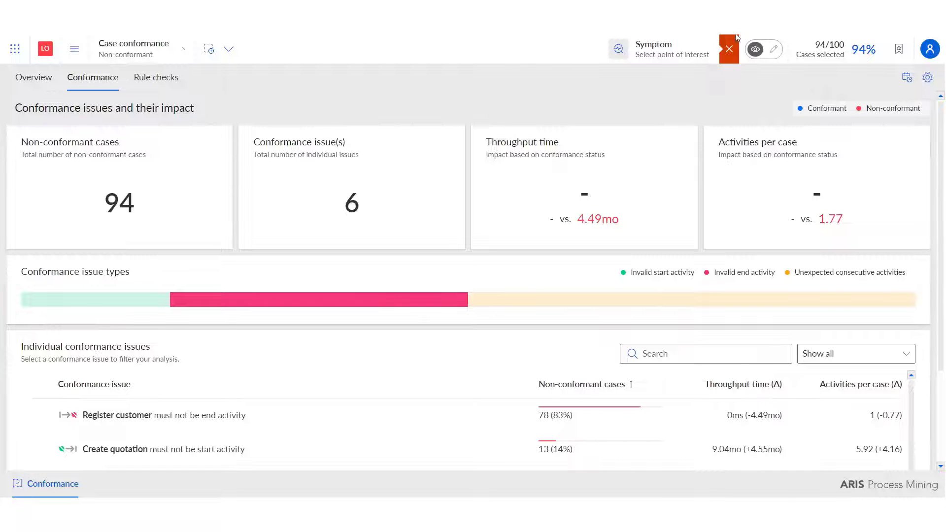
left_click(729, 49)
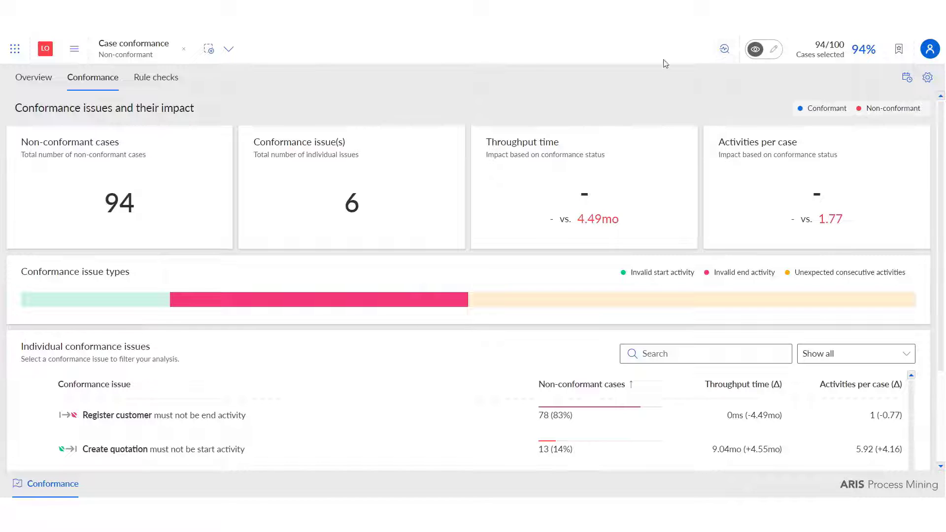
left_click(148, 45)
left_click(367, 366)
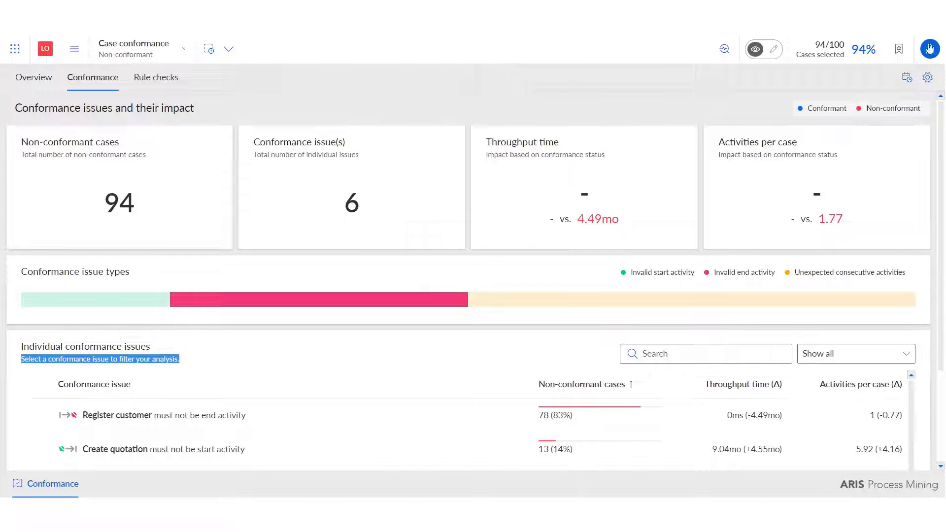
left_click(724, 49)
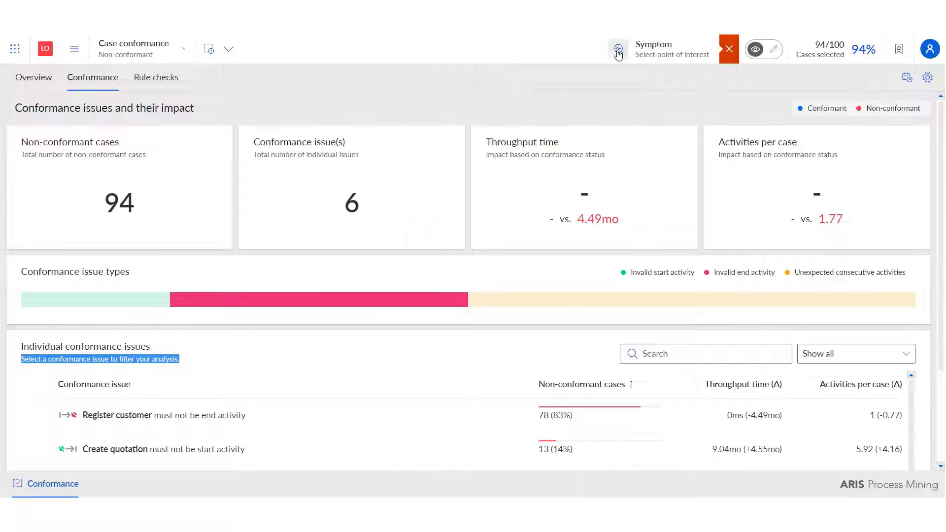
left_click(680, 51)
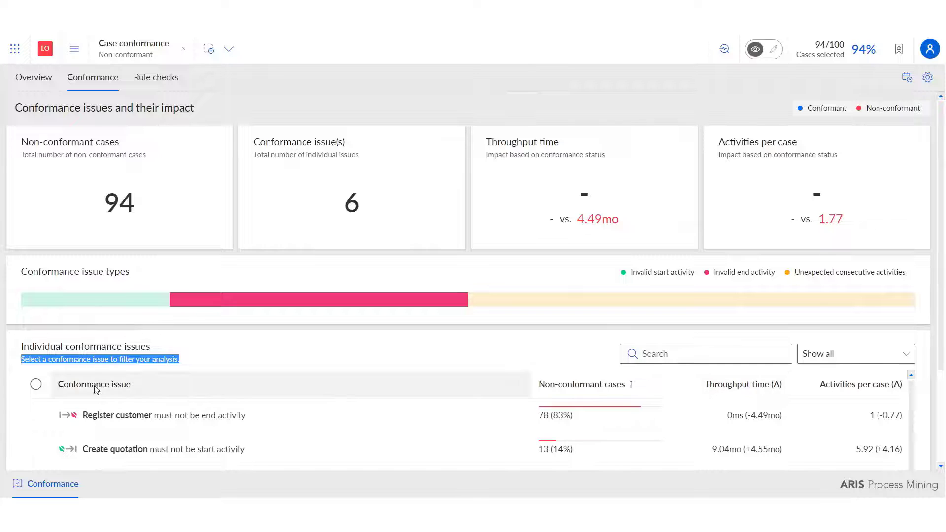
Preview a filter on the issue "Register customer must not be end activity" and discard it.
left_click(111, 421)
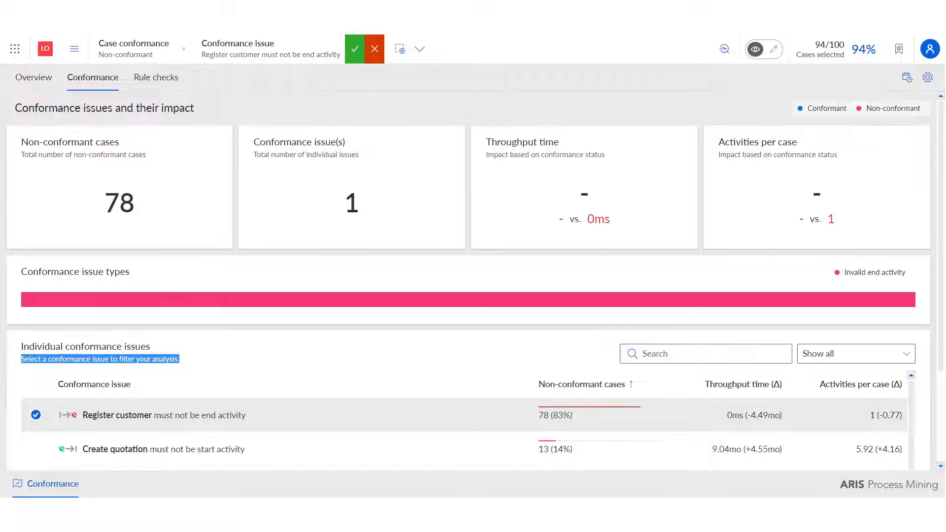
left_click(354, 53)
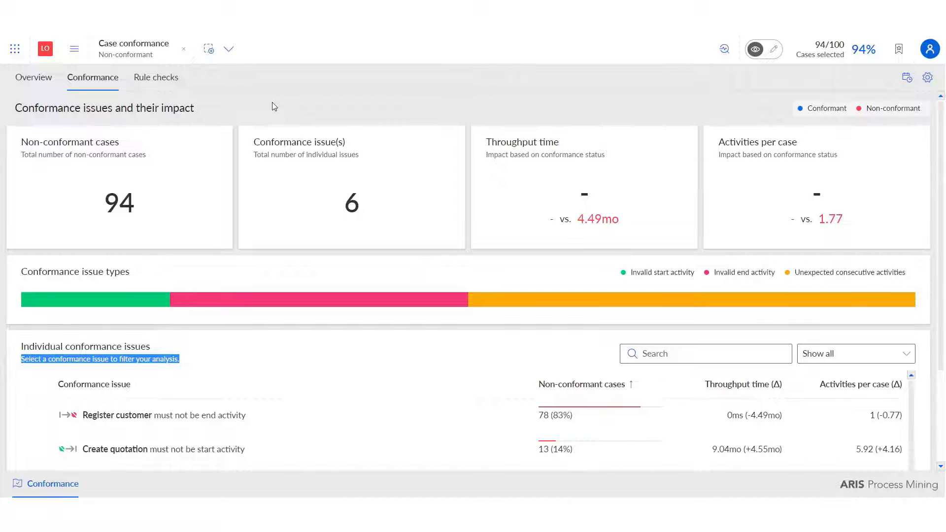
left_click(512, 307)
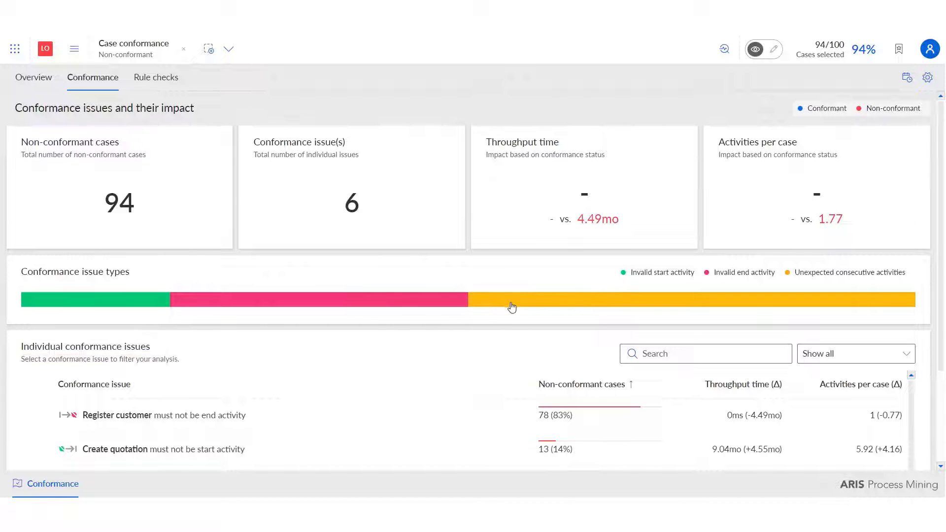
Preview the cases for the Invalid end activity issue type and reapply the Non-conformant case conformance filter.
left_click(409, 303)
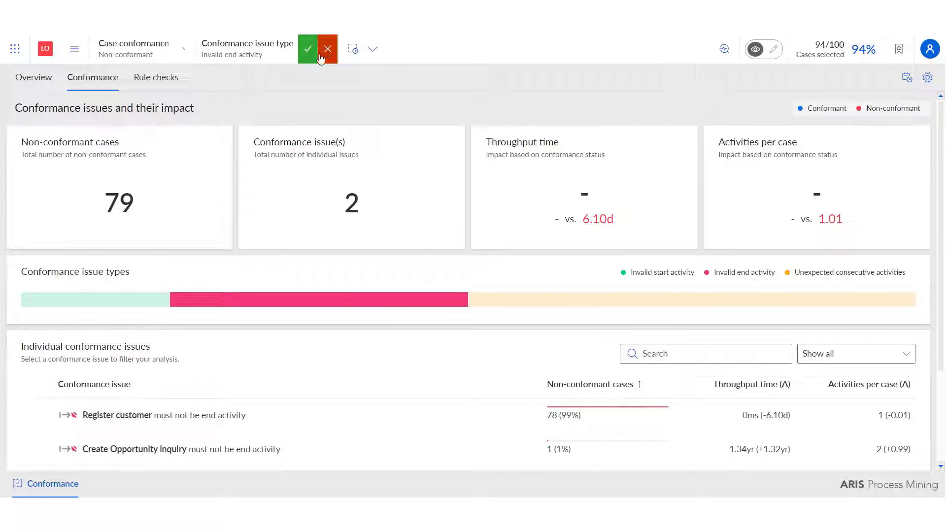
double_click(123, 55)
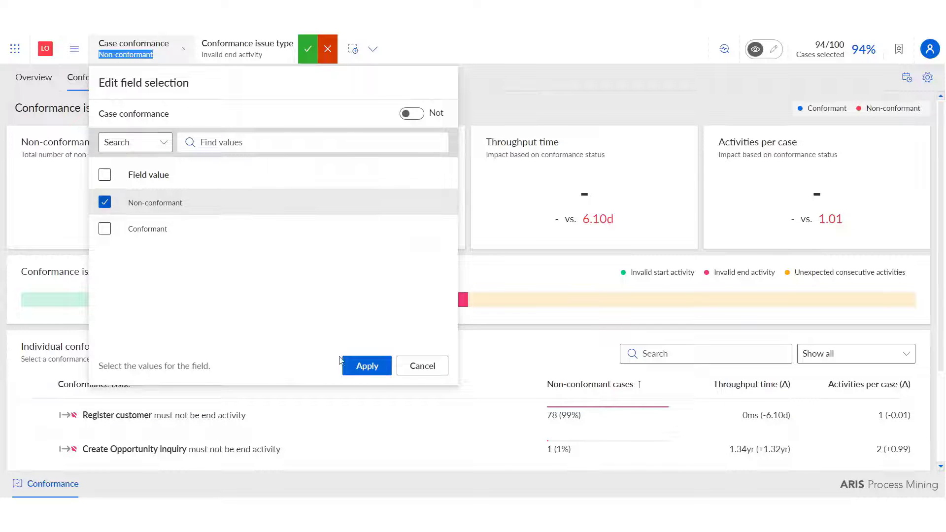
left_click(366, 365)
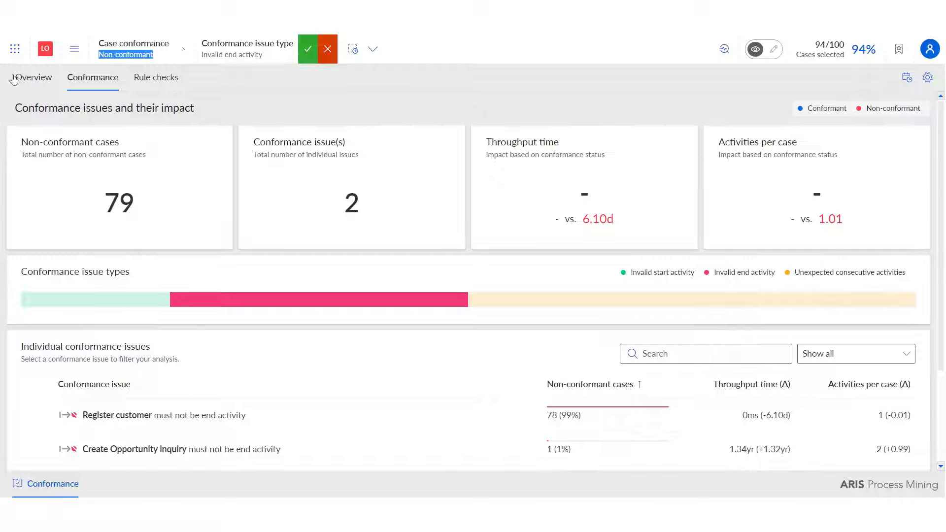
Switch to the 3. Process Cycle Times analysis and display 100% of the activities in its process map.
left_click(48, 51)
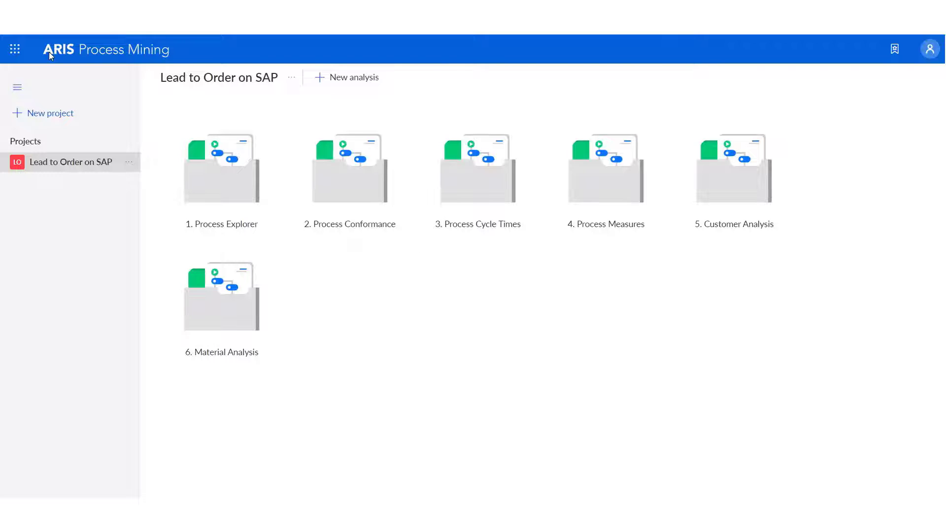
left_click(467, 196)
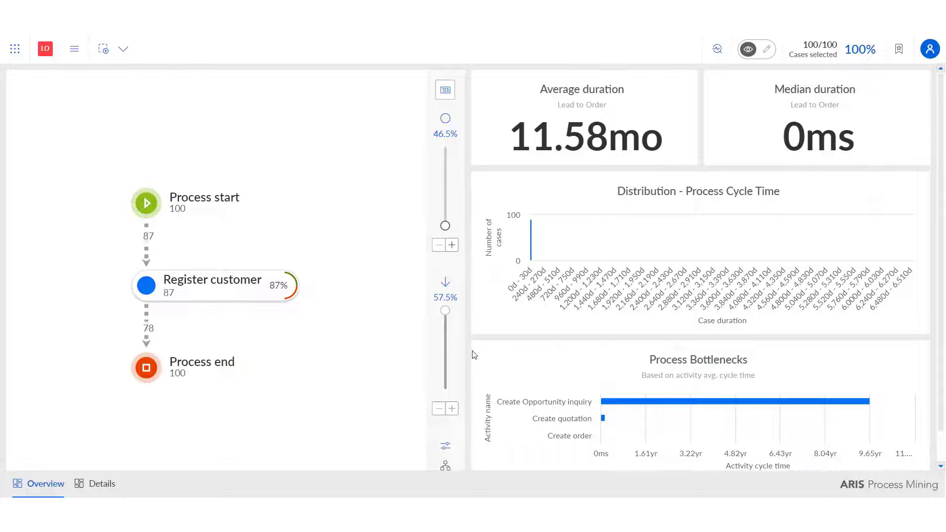
mouse_move(446, 226)
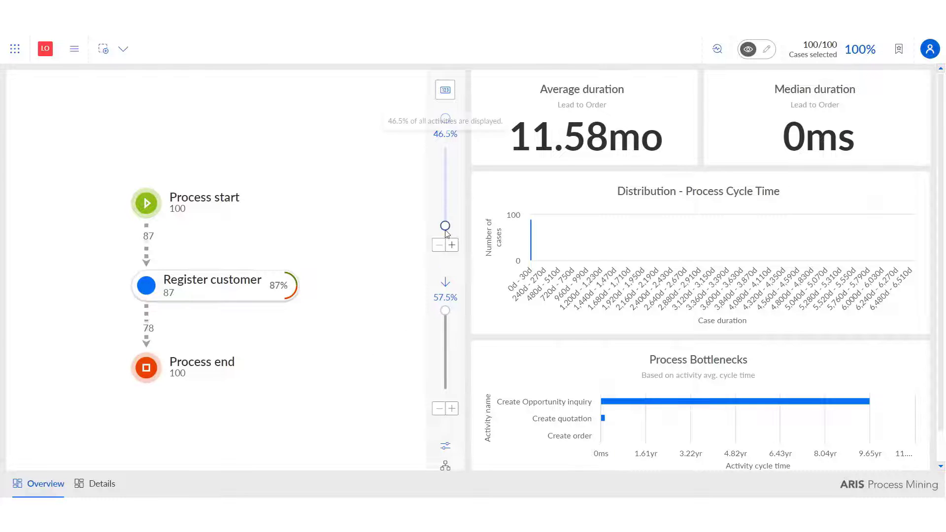
left_click_drag(446, 226, 445, 145)
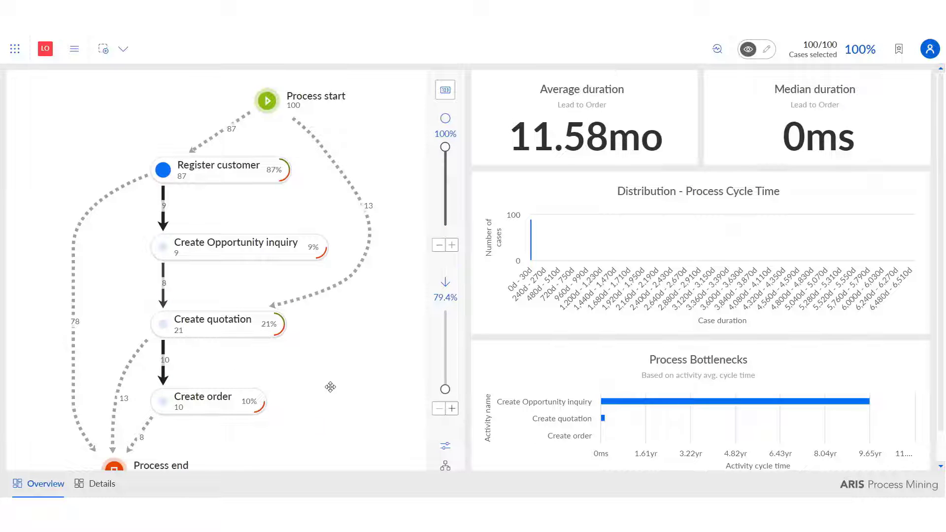
Inspect the Create quotation activity and filter the analysis to cases that pass through Create Opportunity inquiry.
left_click(240, 328)
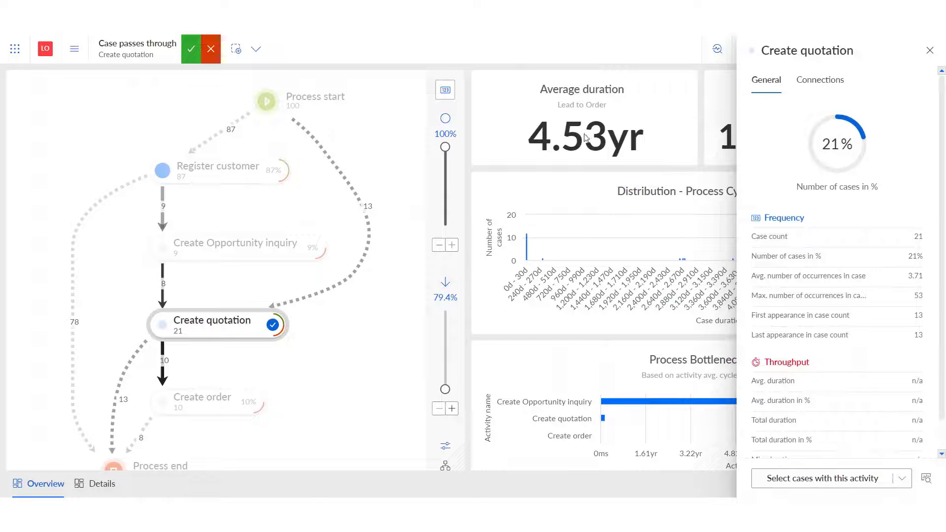
left_click(245, 253)
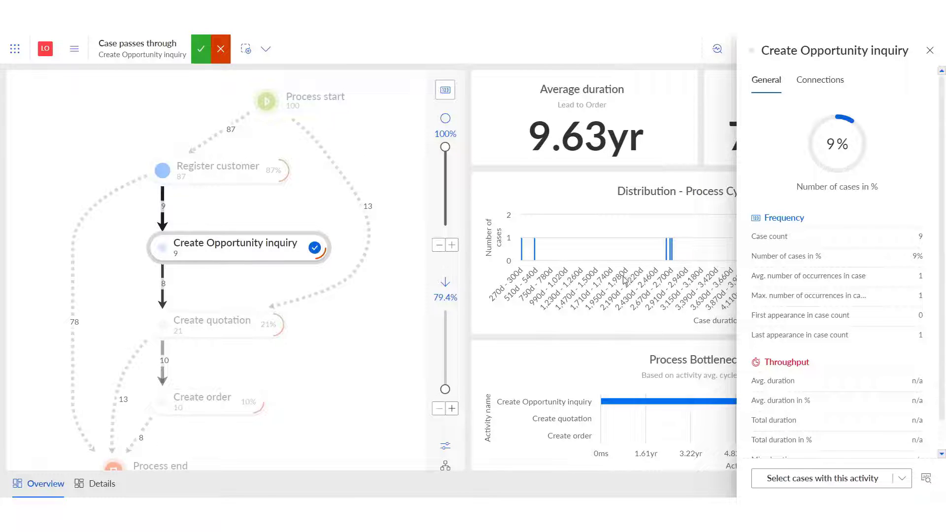
left_click(199, 58)
Start defining a symptom and select the Create Opportunity inquiry activity as its point of interest.
left_click(721, 49)
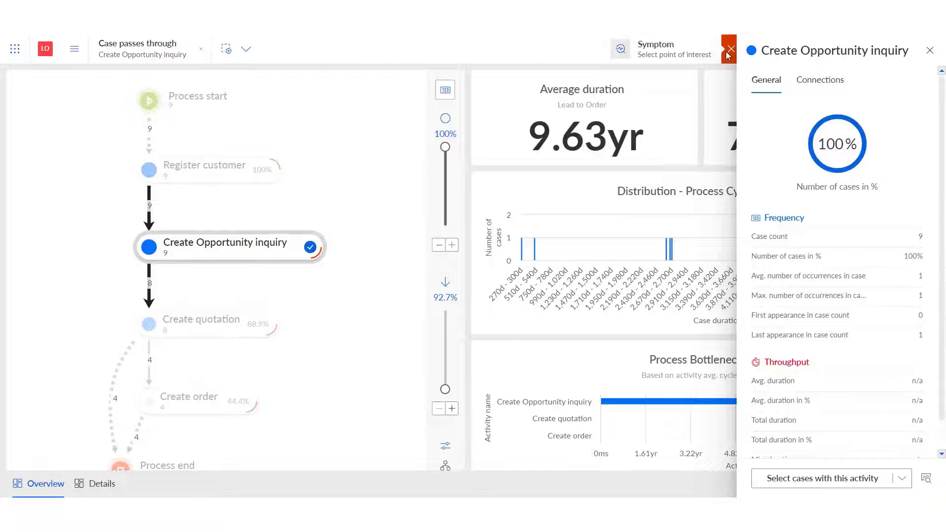
left_click(930, 50)
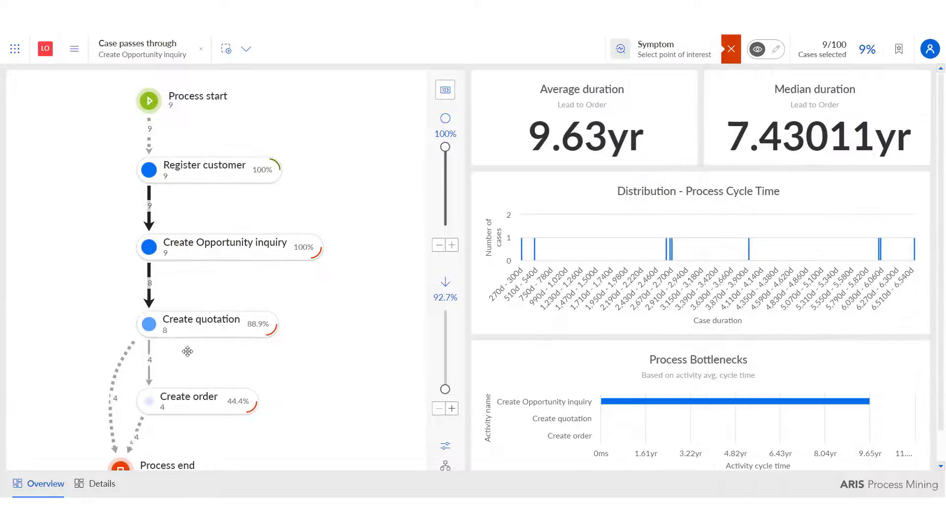
left_click(226, 244)
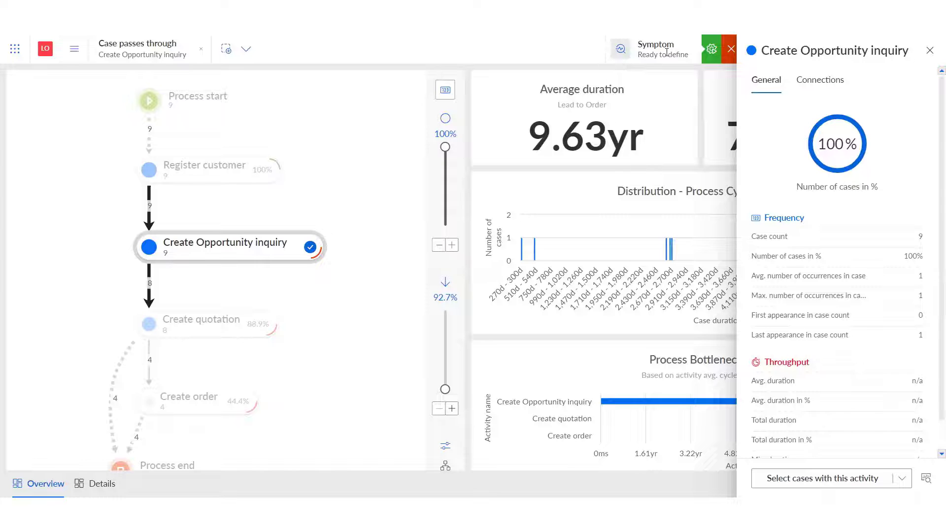
Run the root cause analysis with cases passing through Create Opportunity inquiry as the symptom and no additional selection.
left_click(713, 49)
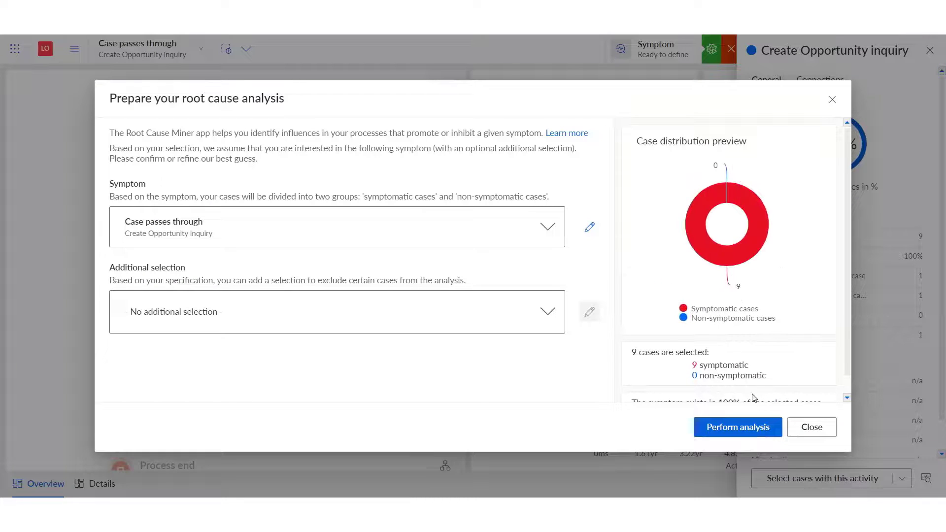
left_click(766, 426)
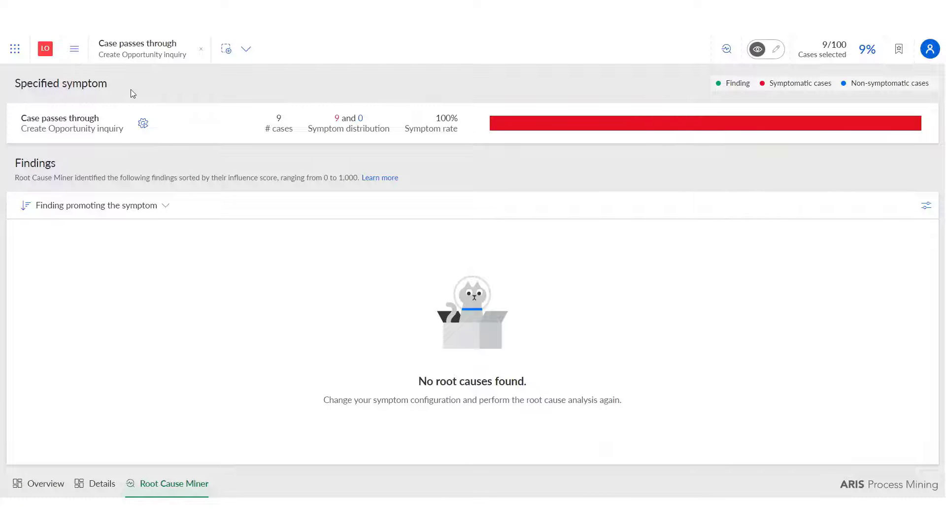
Switch to the 4. Process Measures analysis and filter COUNTRY to Germany and United States.
left_click(46, 51)
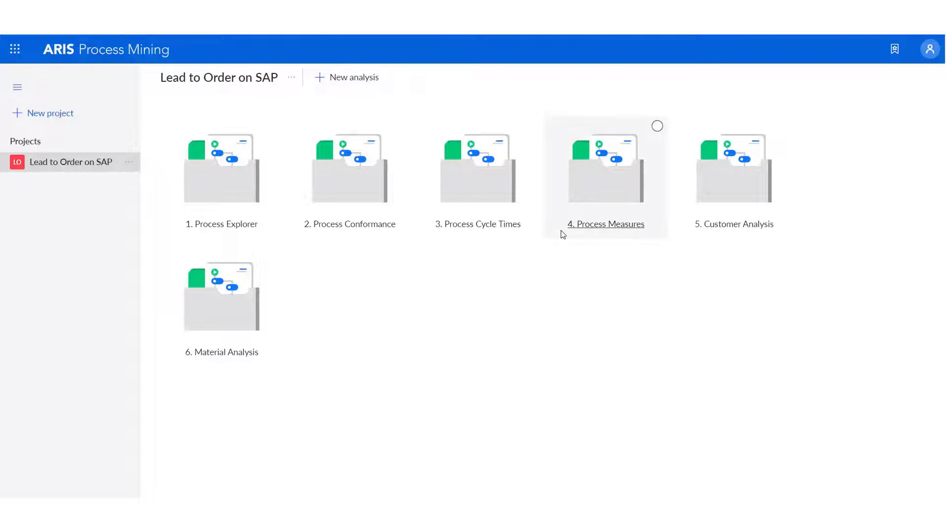
left_click(574, 185)
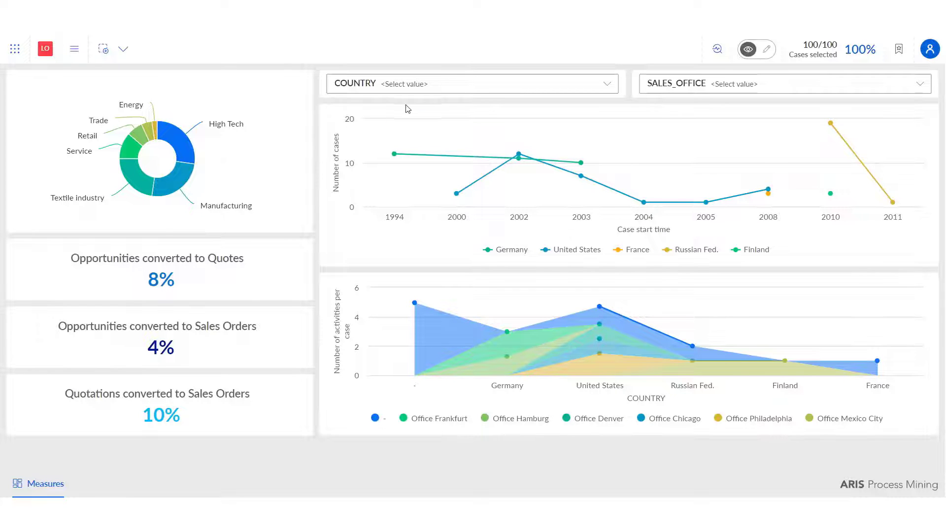
left_click(439, 89)
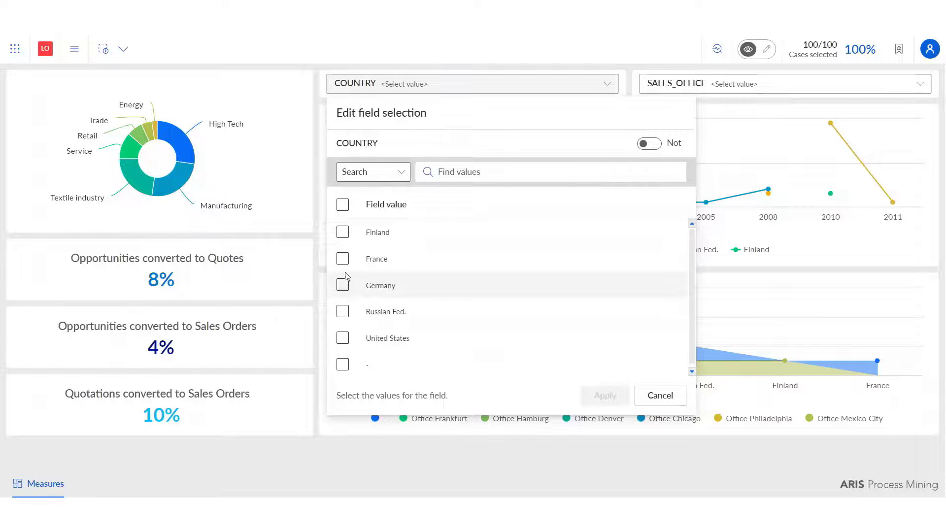
left_click(343, 285)
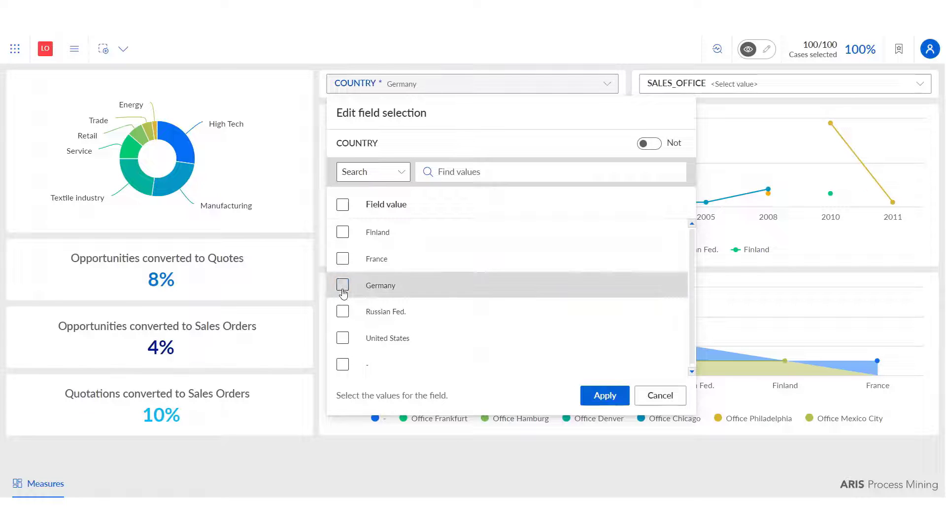
left_click(342, 338)
left_click(597, 397)
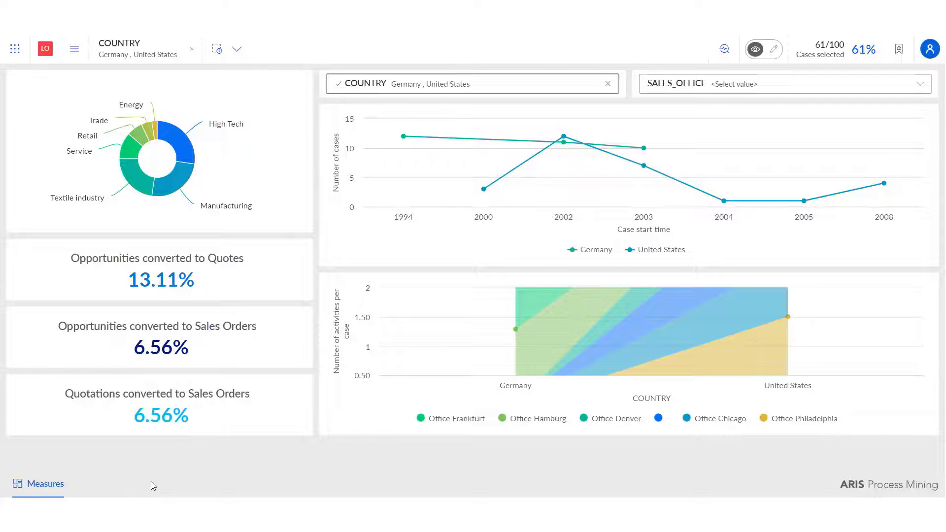
In the 5. Customer Analysis, filter CUSTOMER_GROUP to Industrial customers and "-" and SALES_ORGANISATION to Germany Frankfurt.
left_click(45, 49)
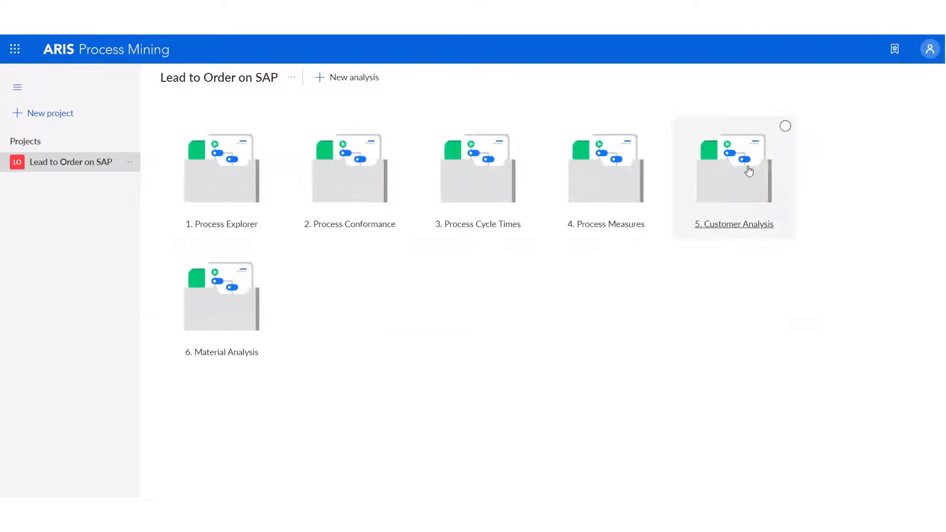
left_click(748, 169)
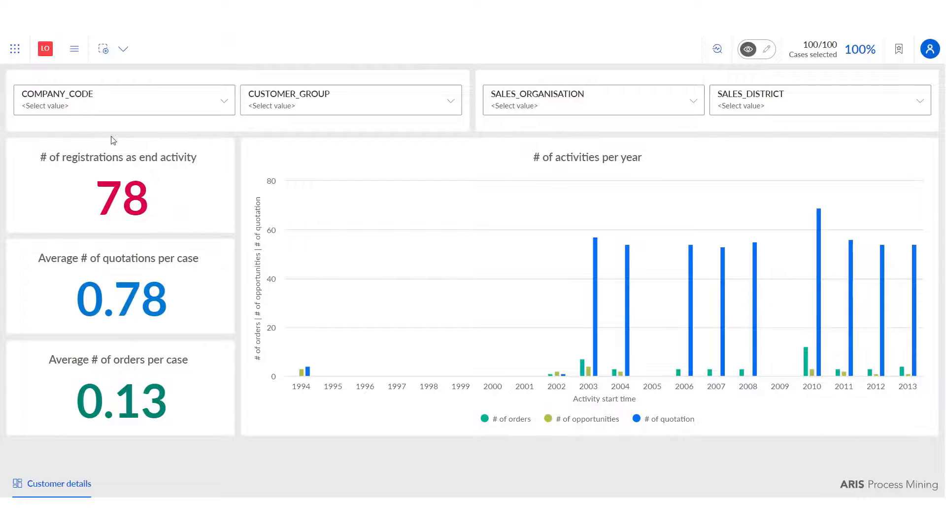
left_click(425, 110)
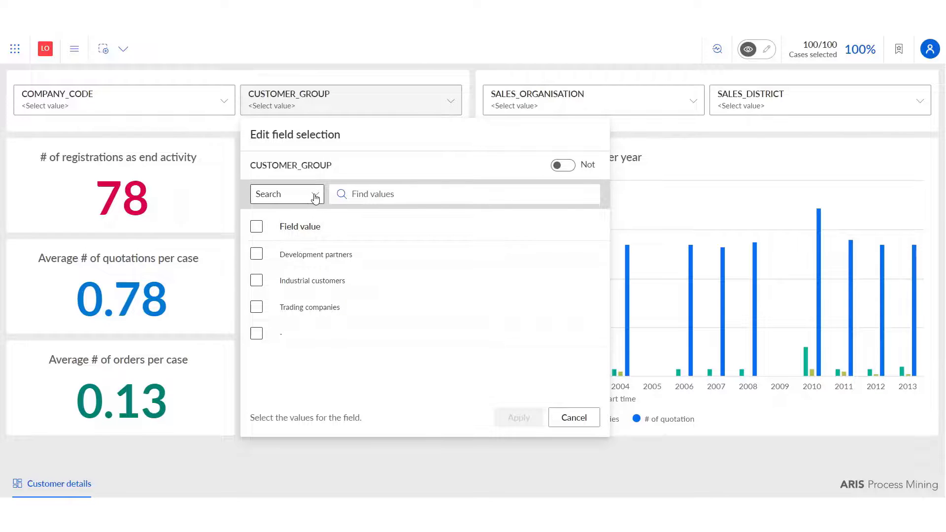
left_click(254, 284)
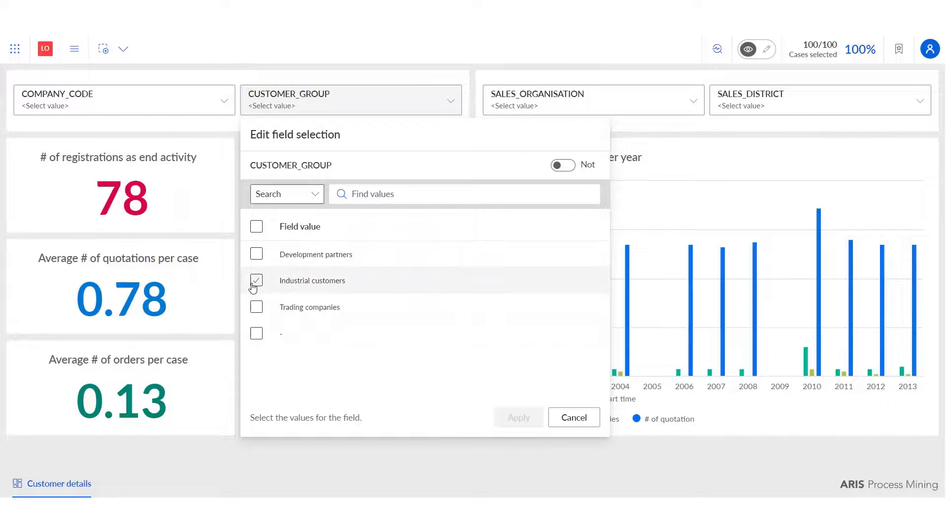
left_click(257, 333)
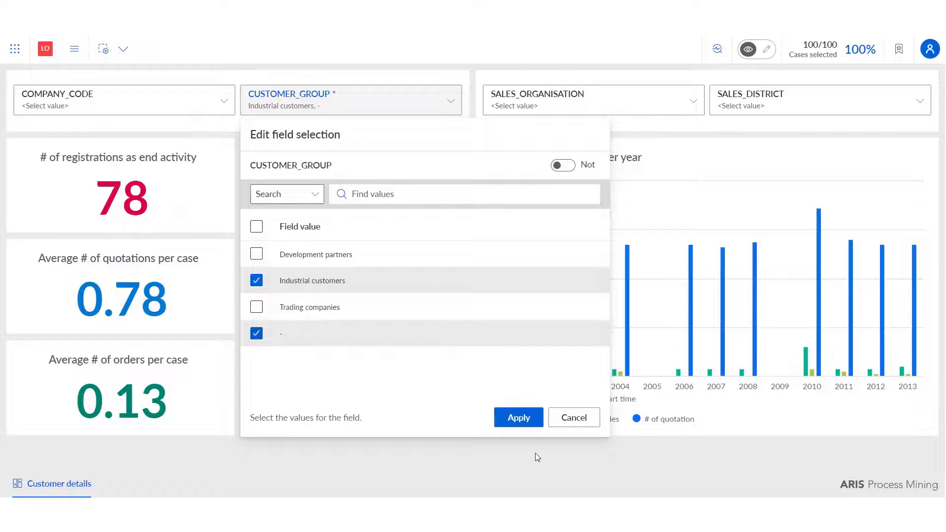
left_click(521, 418)
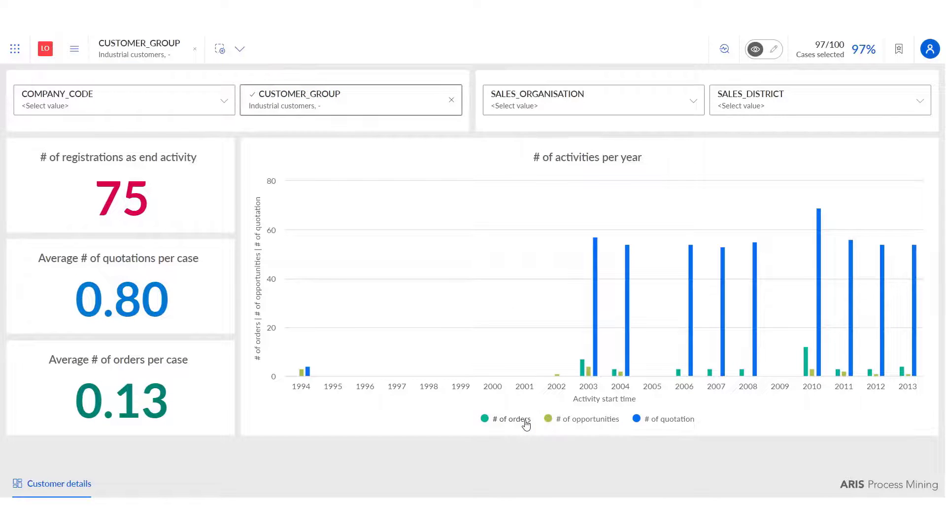
left_click(588, 104)
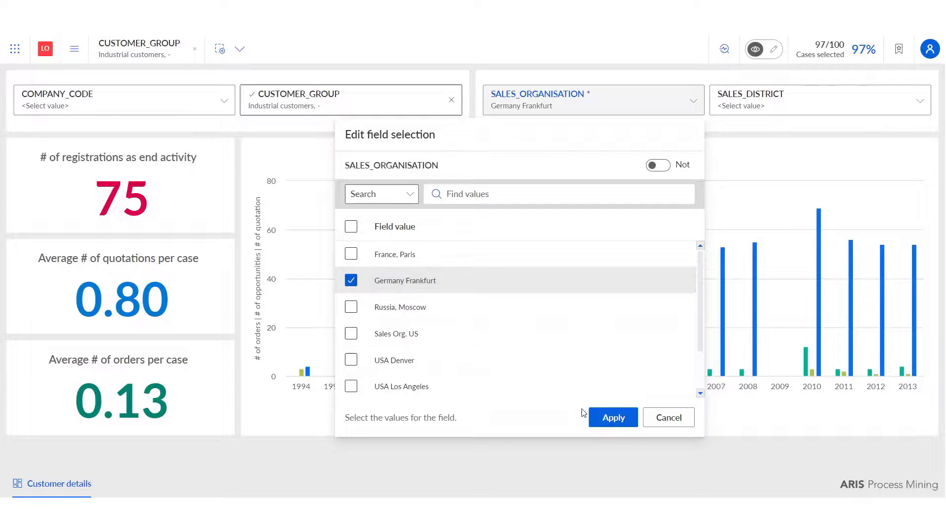
left_click(624, 418)
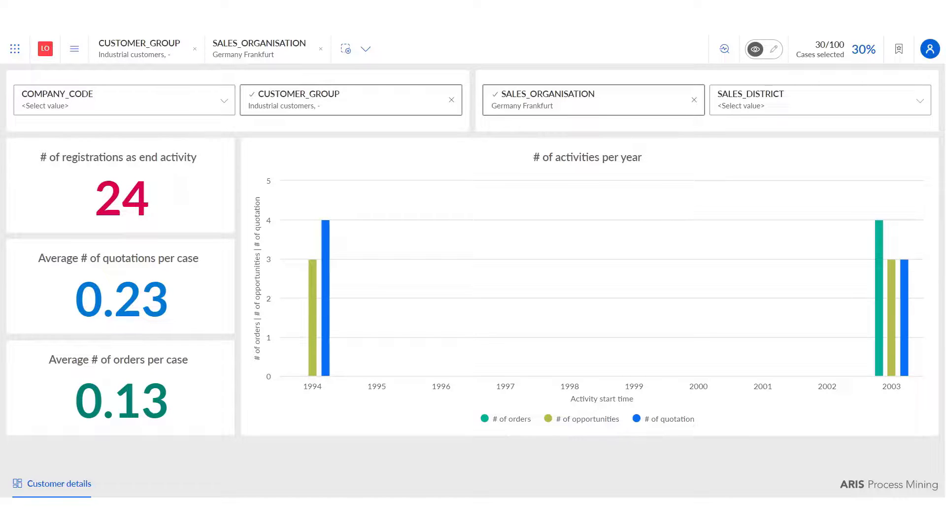
Switch to the 6. Material Analysis and filter DISTRIBUTION_CHANNEL to Final customer sales.
left_click(45, 48)
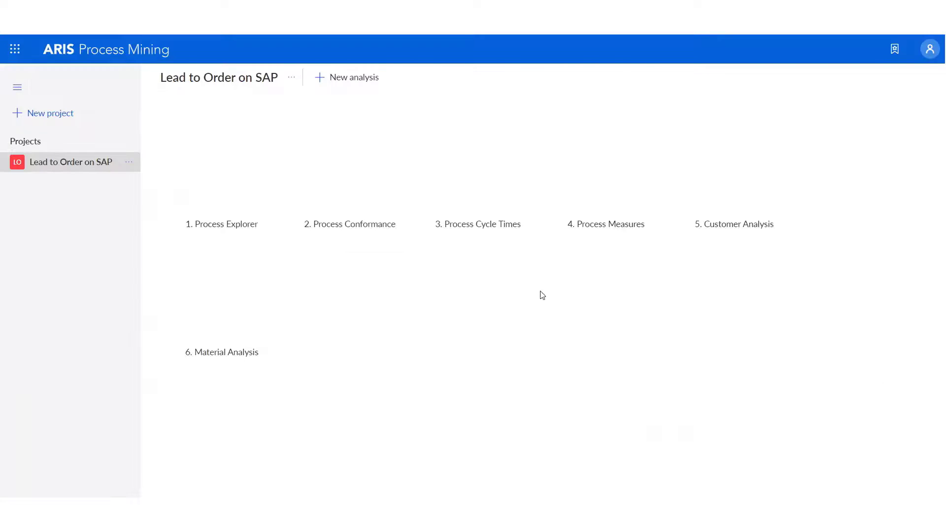
left_click(255, 331)
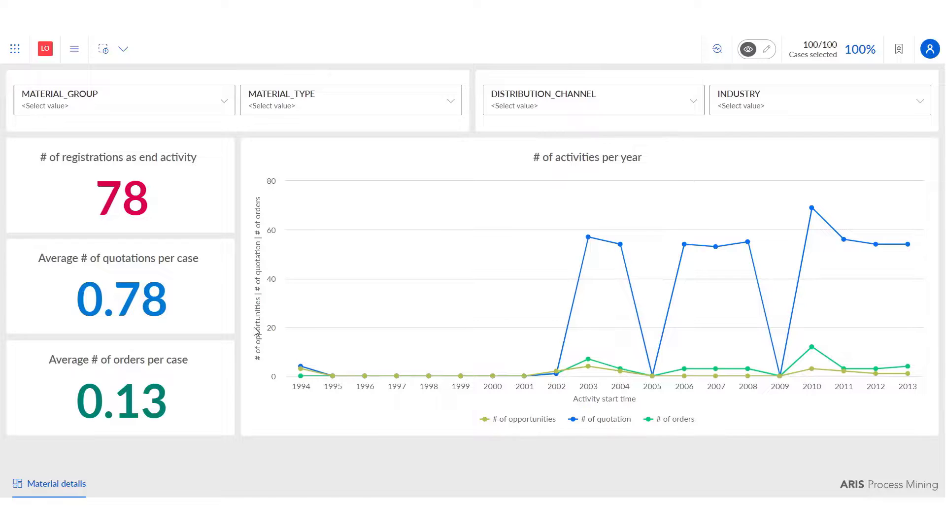
left_click(554, 104)
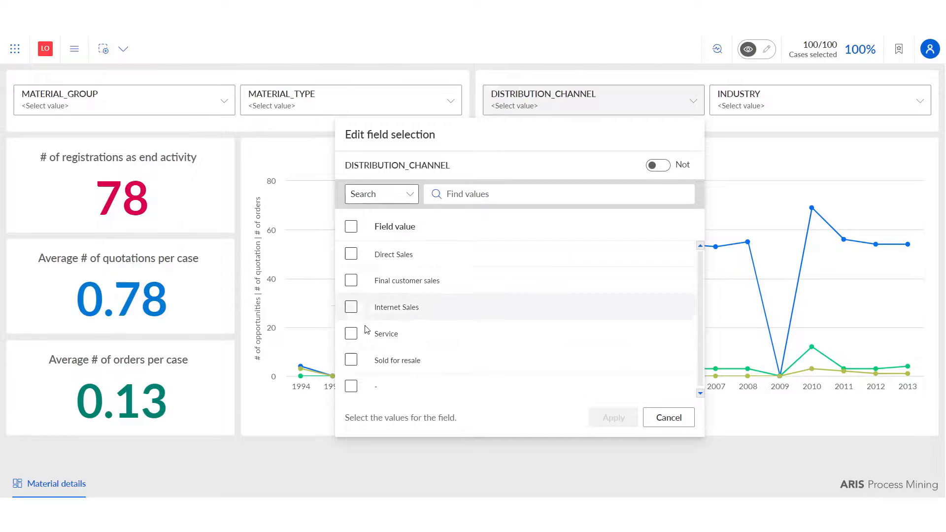
left_click(351, 280)
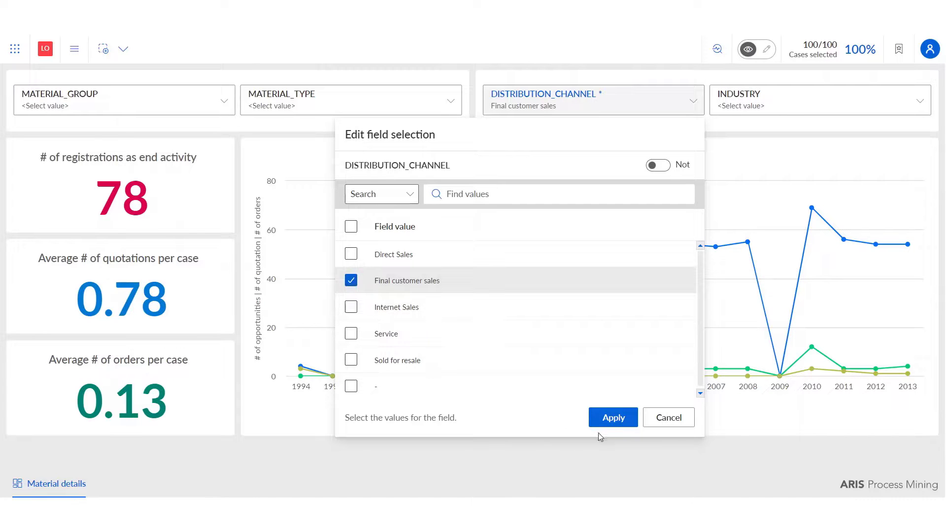
left_click(613, 417)
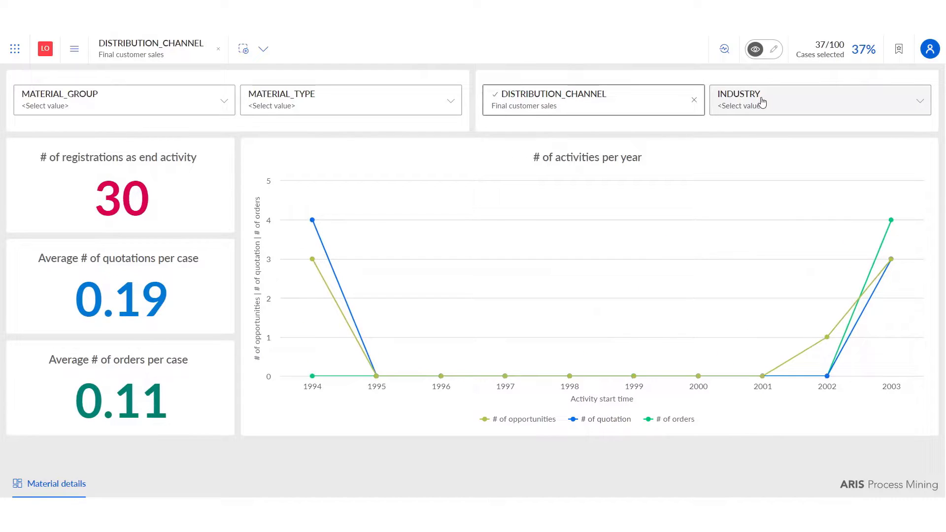
Filter INDUSTRY to High Tech and Manufacturing, and restrict the activity start time to 1994 - 1995 from the yearly activities chart.
left_click(759, 102)
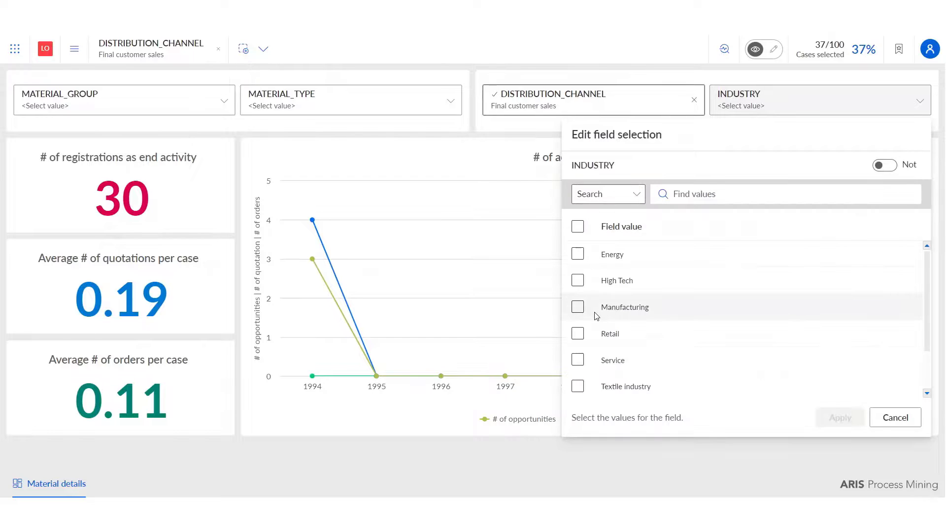
left_click(577, 309)
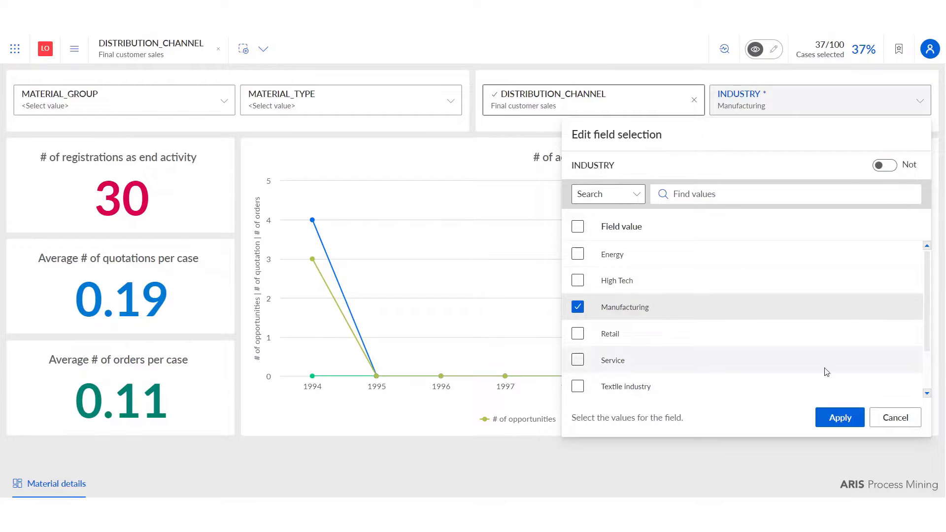
left_click_drag(926, 321, 932, 302)
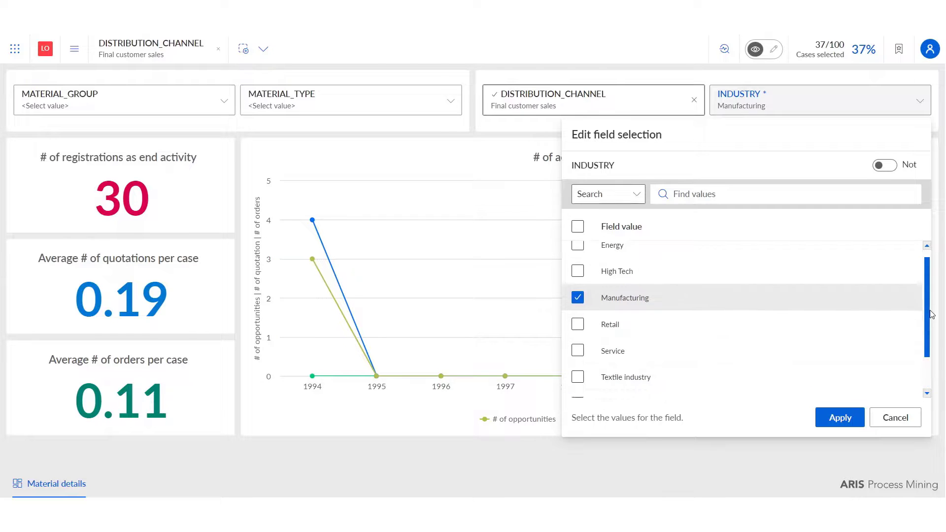
left_click(576, 280)
left_click(838, 419)
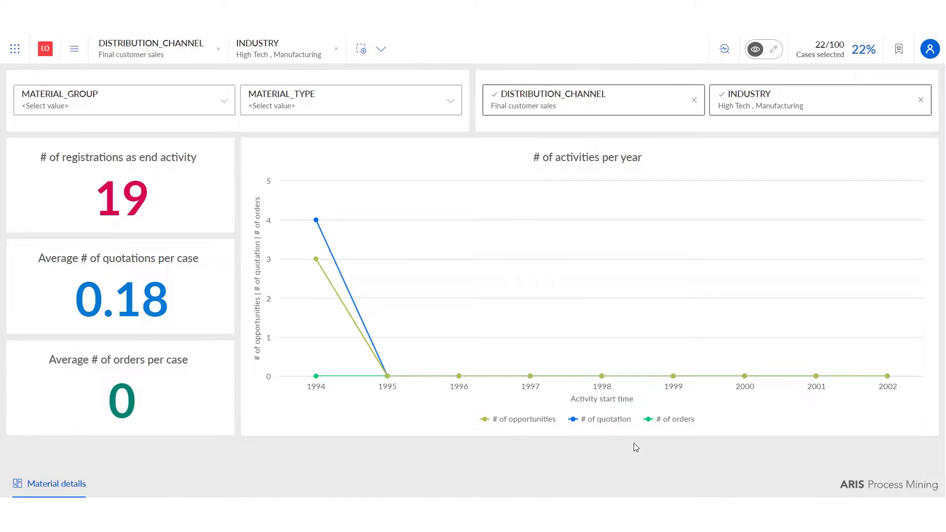
left_click(328, 248)
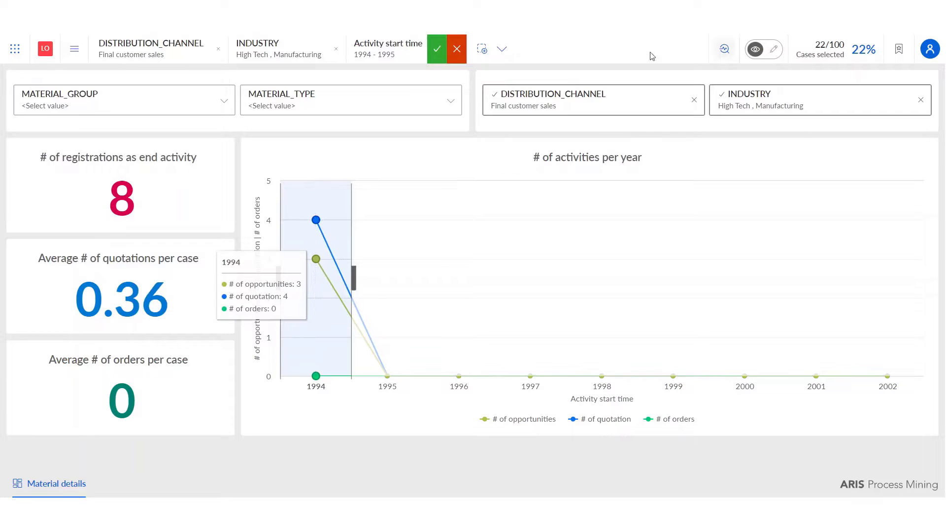
left_click(436, 49)
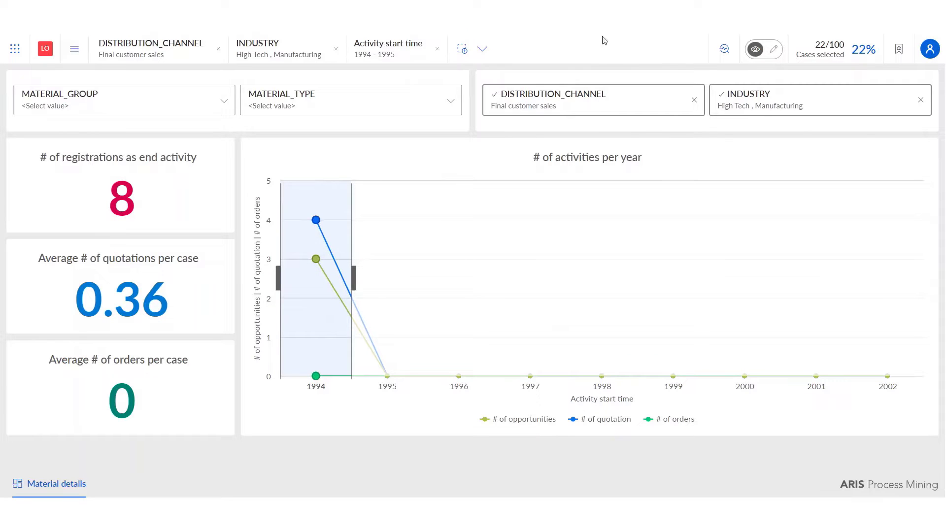
Define a symptom from the 1994 point of the activities per year chart and open its root cause analysis preparation.
left_click(727, 52)
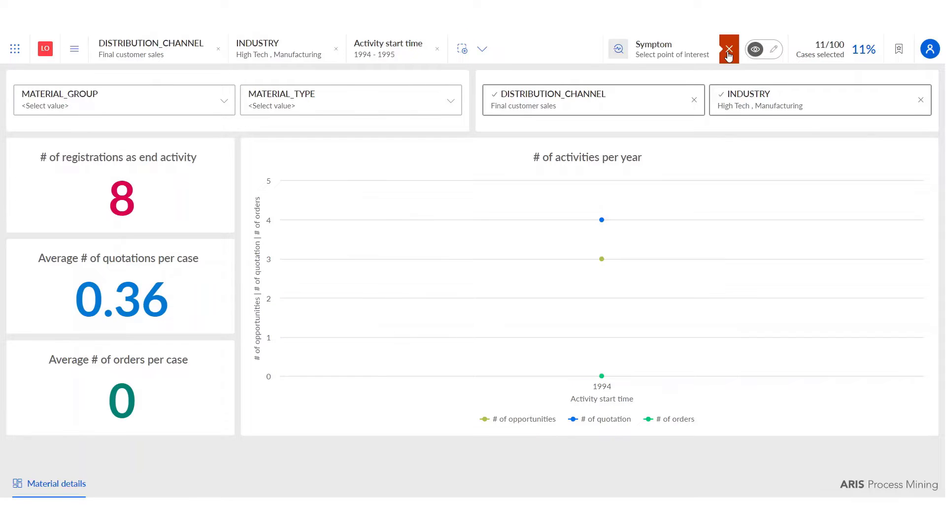
left_click(603, 226)
left_click(710, 49)
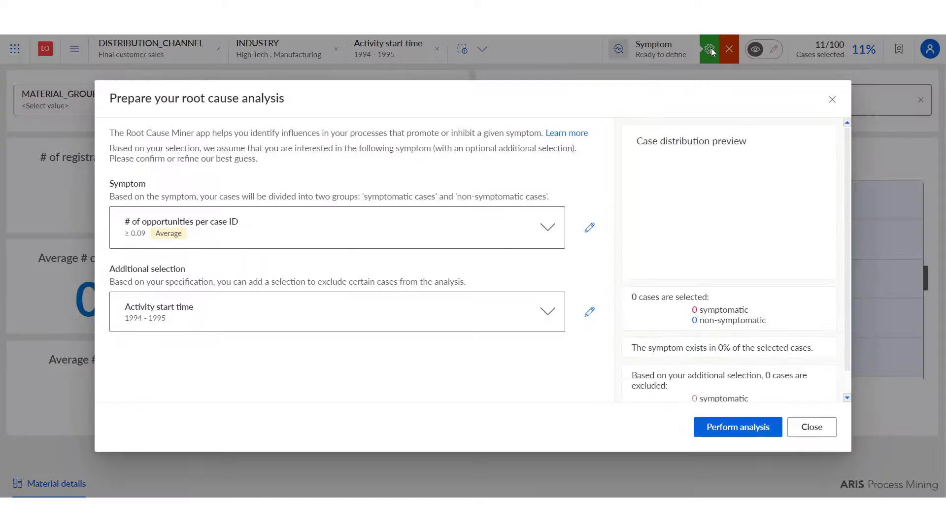